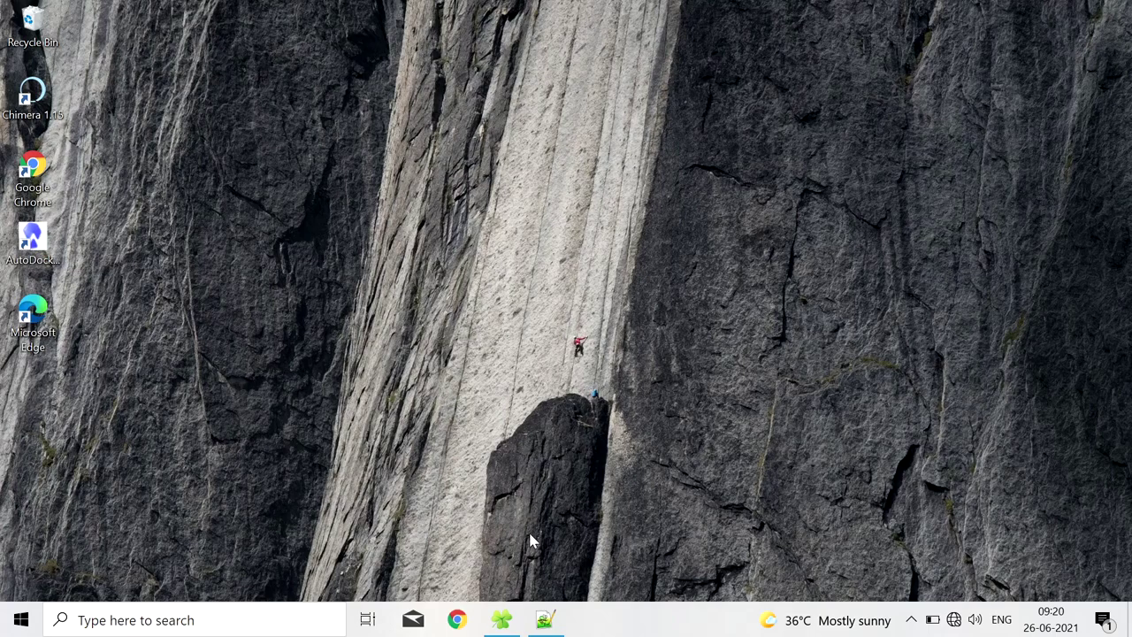
{"action": "left_click", "coordinate": [513, 620]}
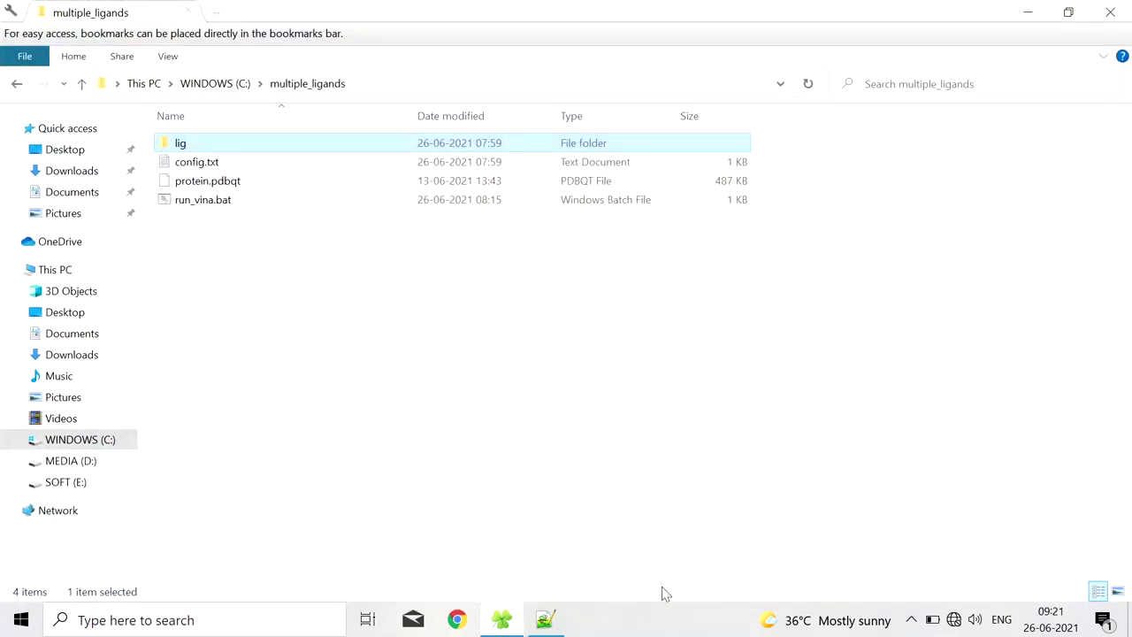
{"action": "left_click", "coordinate": [246, 162]}
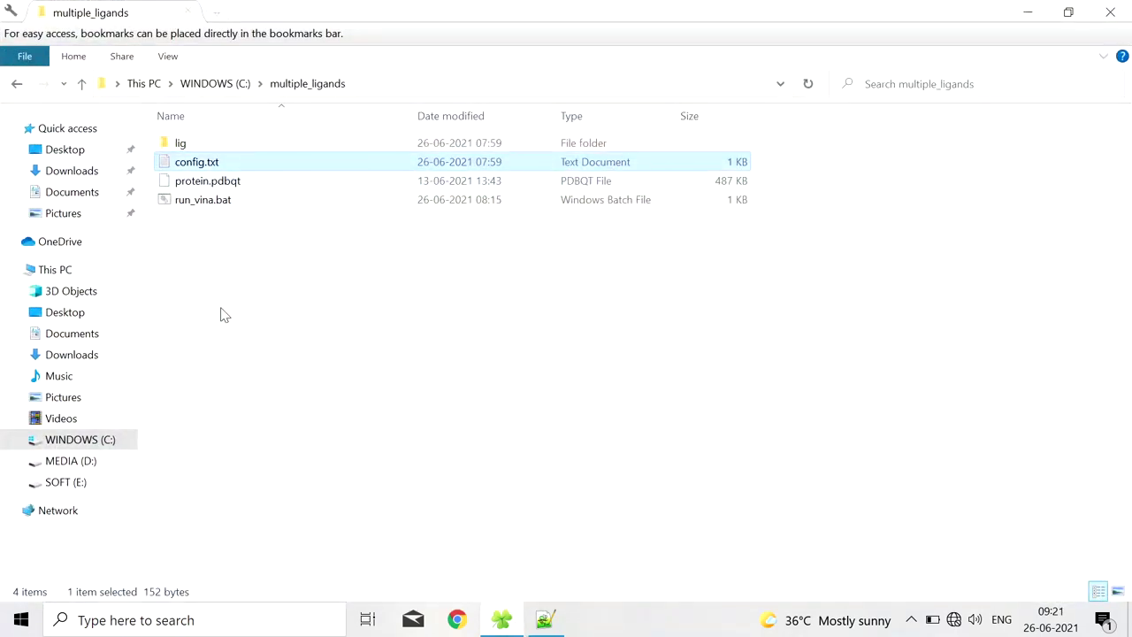
{"action": "left_click", "coordinate": [254, 189]}
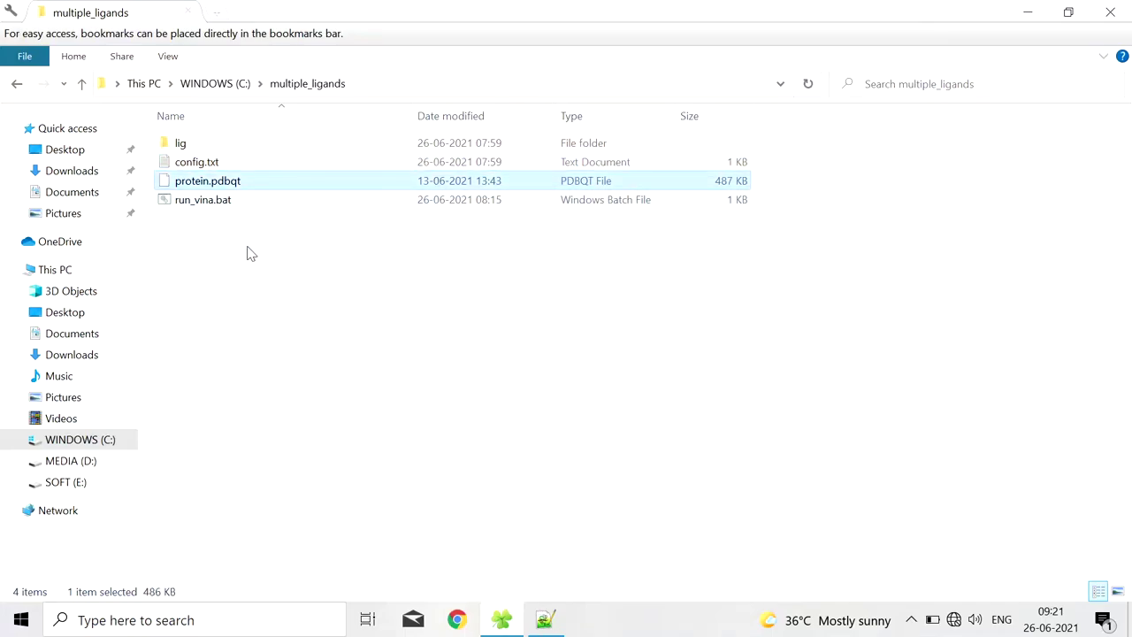
{"action": "left_click", "coordinate": [245, 201]}
{"action": "left_click", "coordinate": [216, 264]}
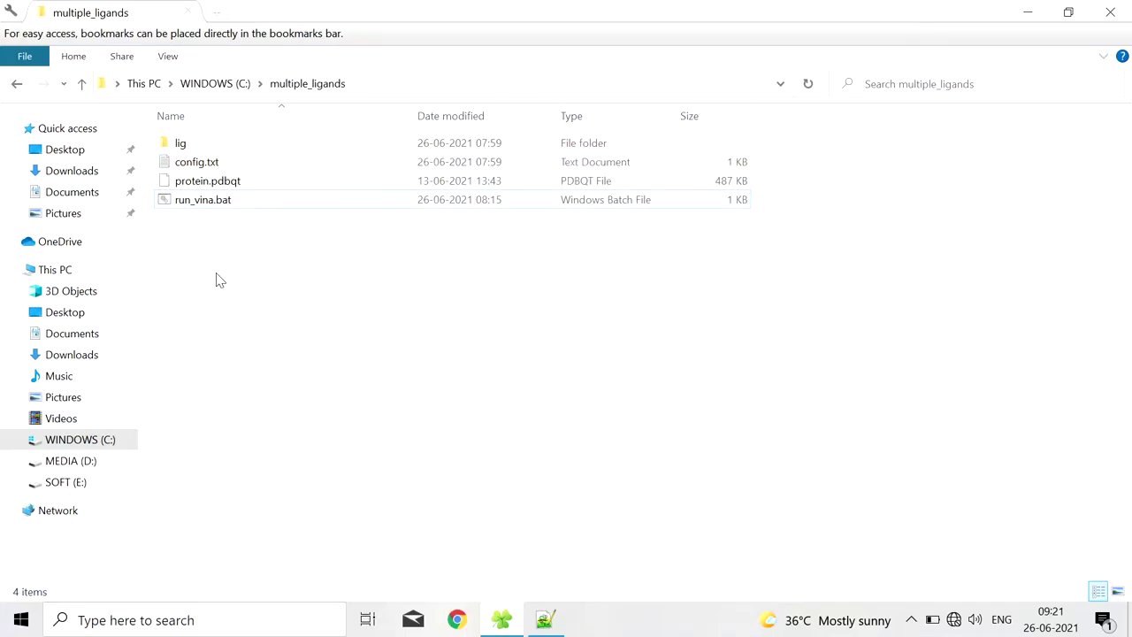
{"action": "double_click", "coordinate": [205, 144]}
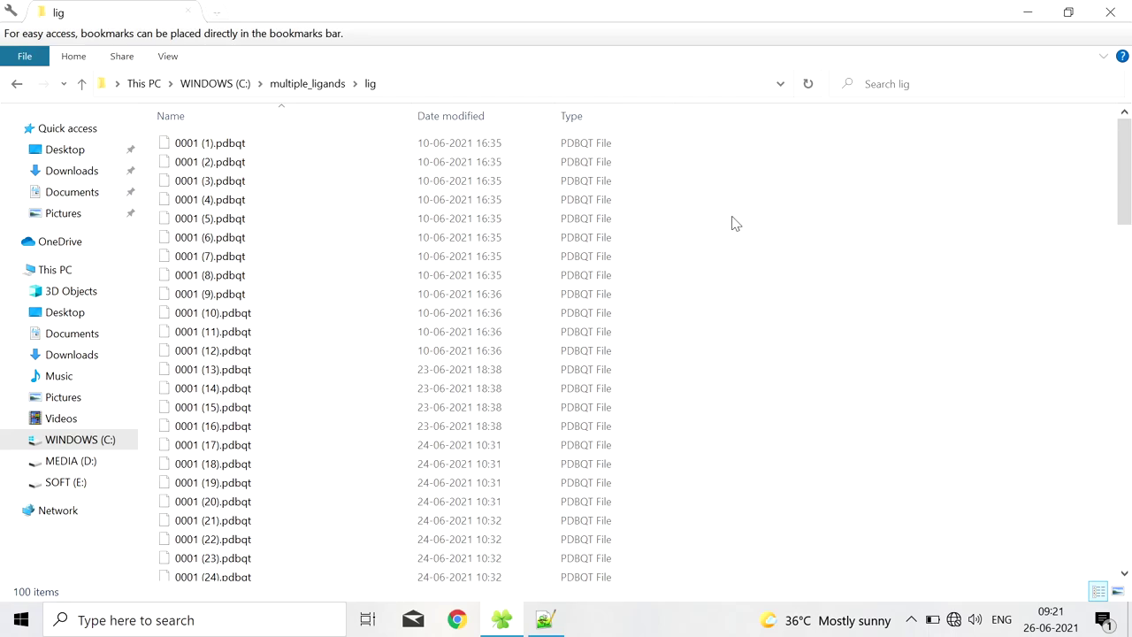
{"action": "left_click", "coordinate": [299, 88]}
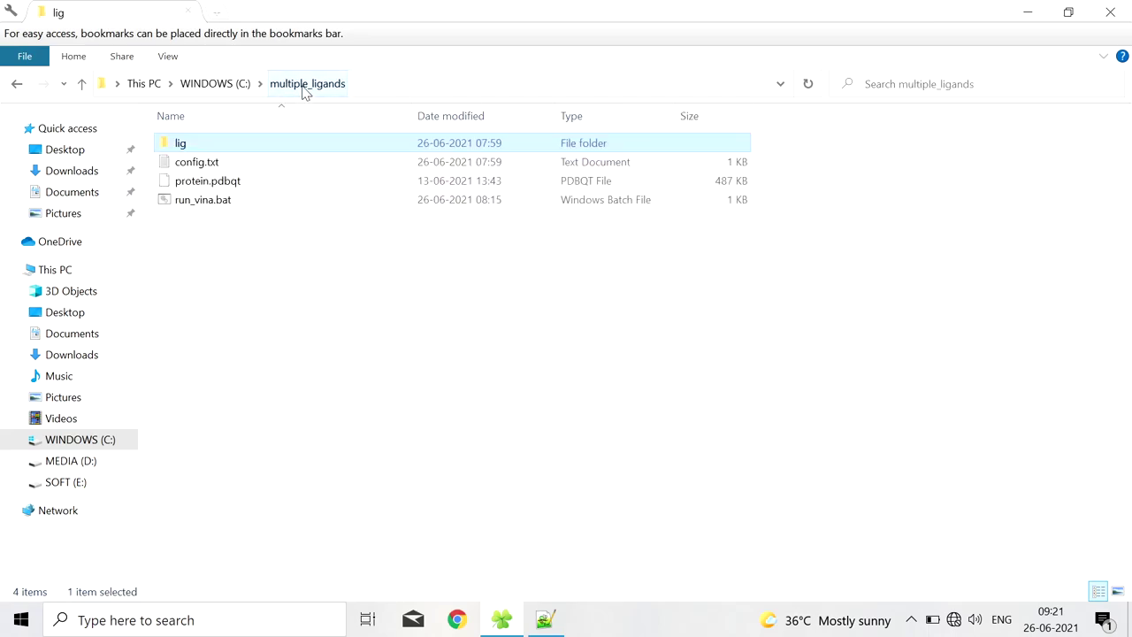
Step: Open config.txt in Notepad++ and highlight the receptor protein.pdbqt, grid centre and box size values
{"action": "right_click", "coordinate": [286, 164]}
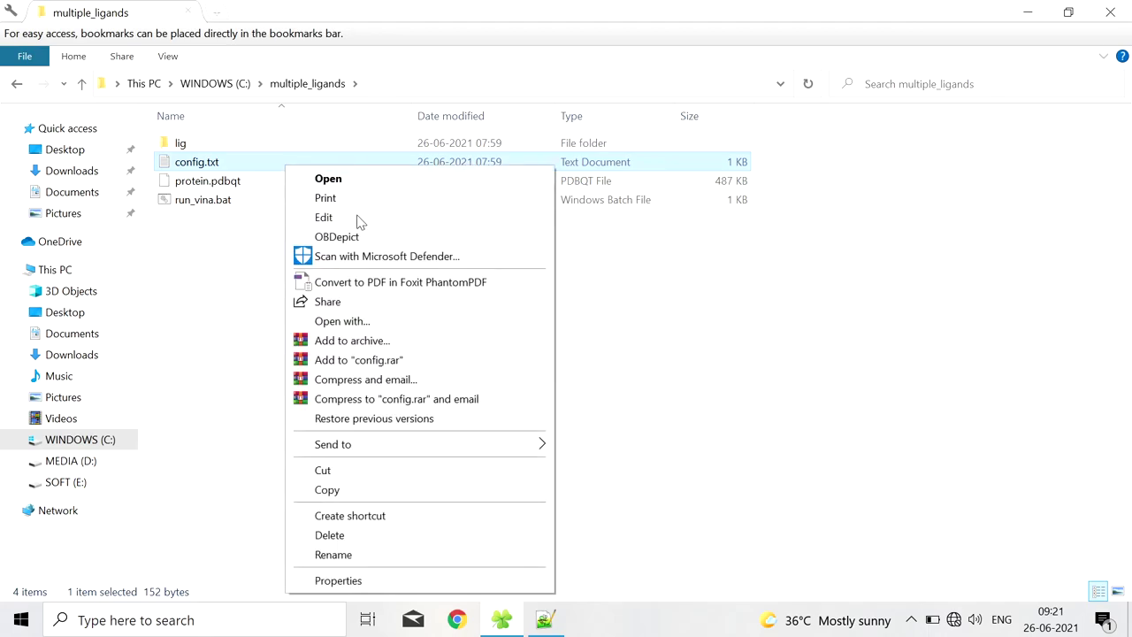
{"action": "left_click", "coordinate": [360, 221]}
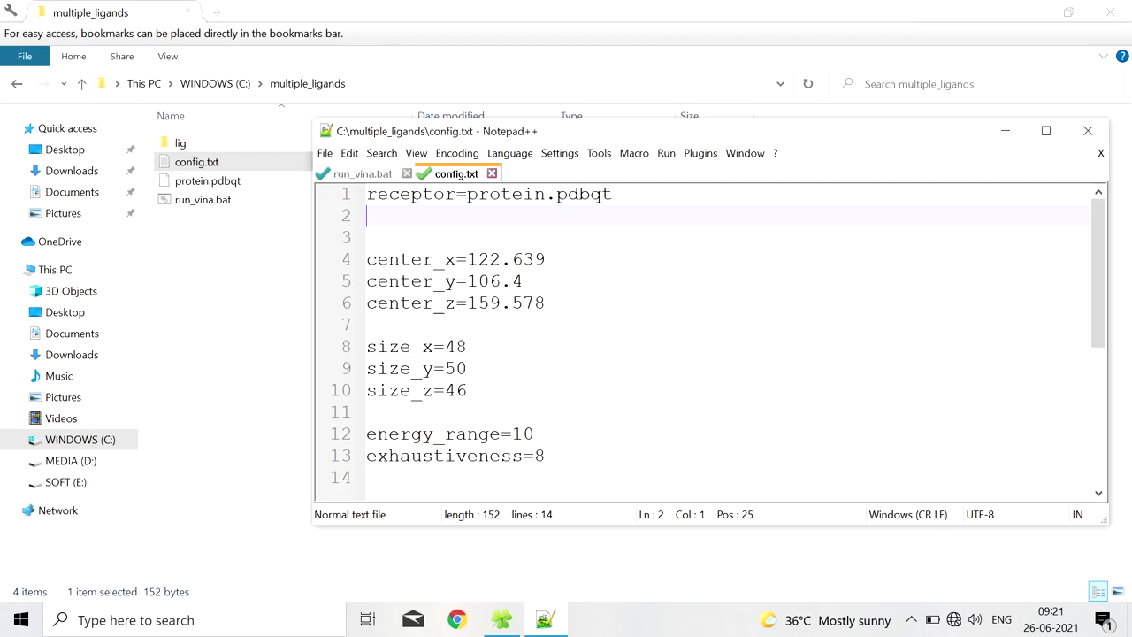
{"action": "left_click_drag", "start_coordinate": [467, 195], "coordinate": [612, 200]}
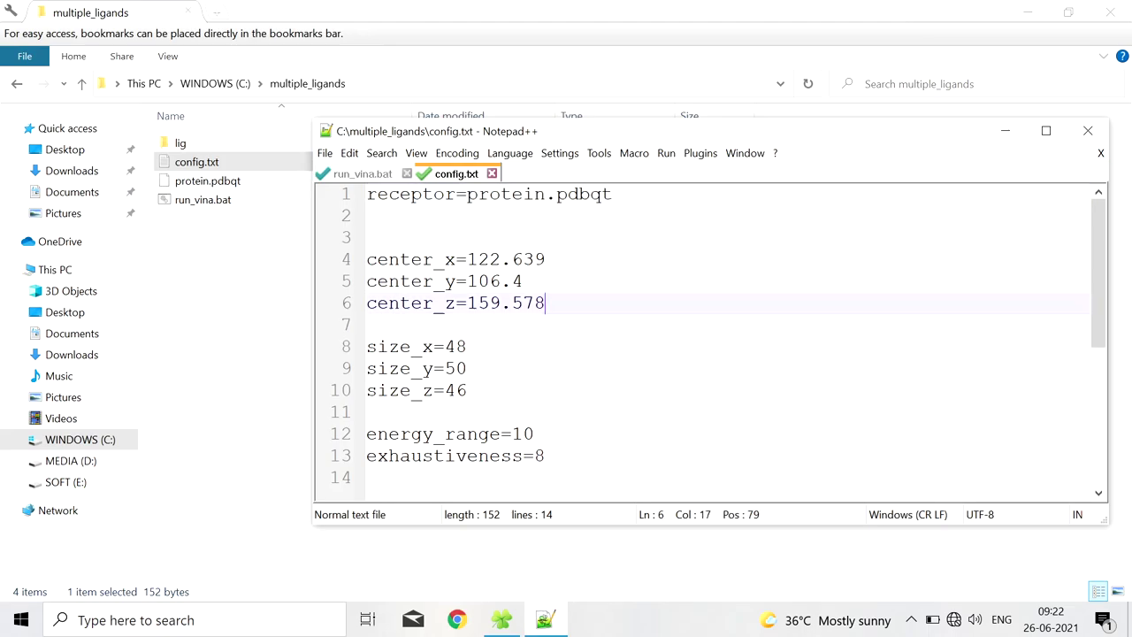
{"action": "left_click_drag", "start_coordinate": [546, 303], "coordinate": [366, 260]}
{"action": "left_click_drag", "start_coordinate": [467, 390], "coordinate": [362, 347]}
{"action": "left_click", "coordinate": [467, 390]}
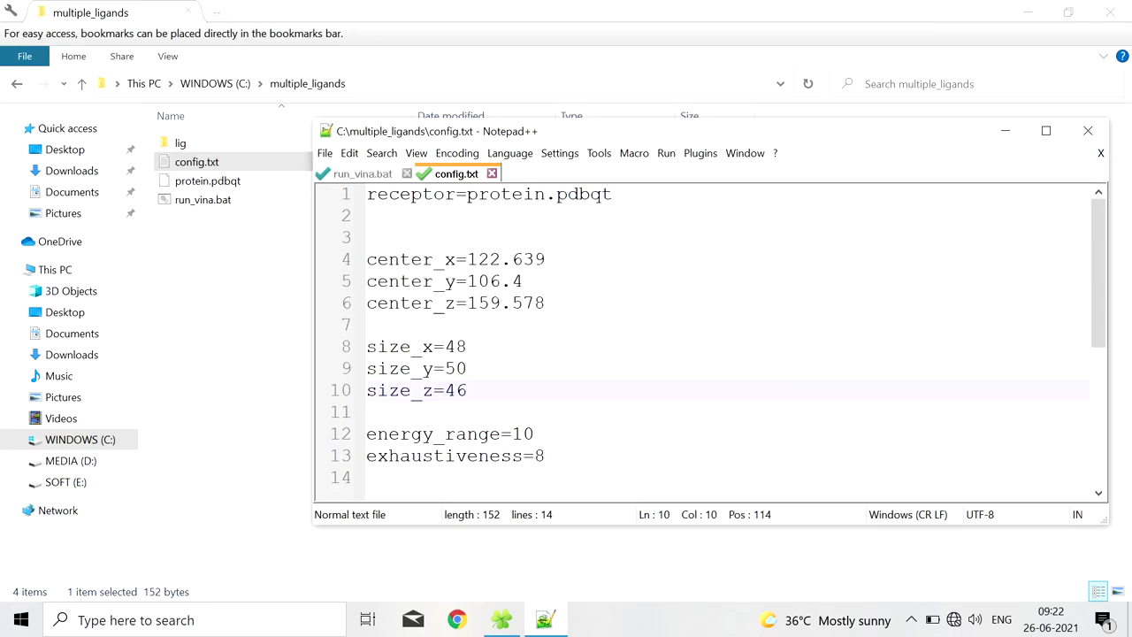
Step: Review the energy_range setting, then minimize Notepad++ to return to the multiple_ligands folder
{"action": "left_click", "coordinate": [533, 434]}
{"action": "scroll", "coordinate": [534, 434], "scroll_direction": "down", "scroll_amount": 1}
{"action": "left_click", "coordinate": [367, 412]}
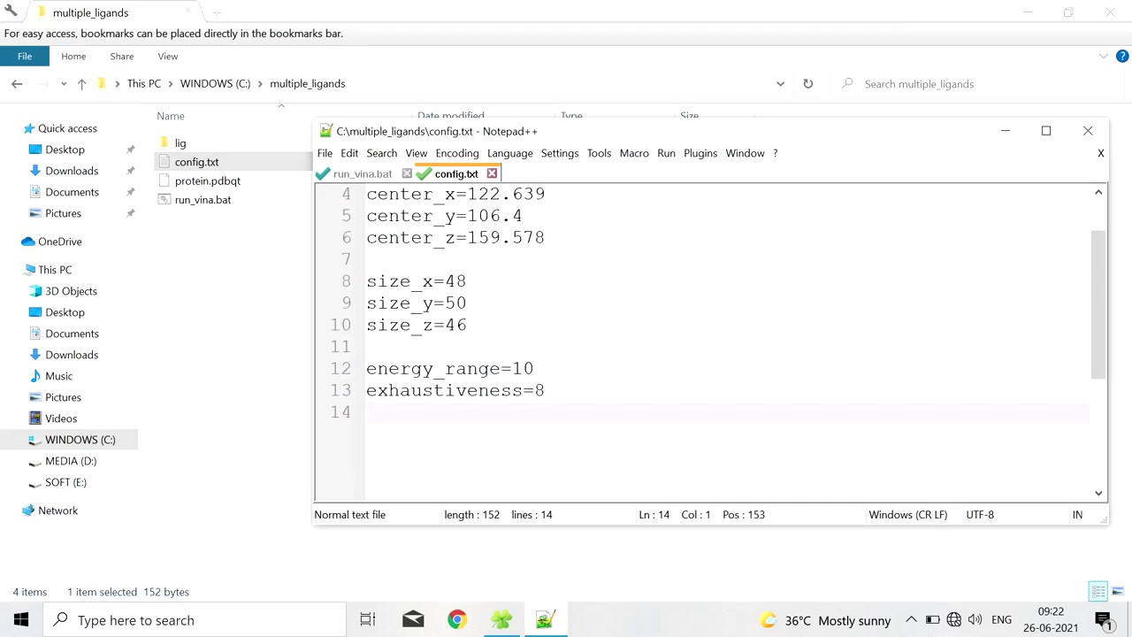
{"action": "scroll", "coordinate": [708, 336], "scroll_direction": "up", "scroll_amount": 1}
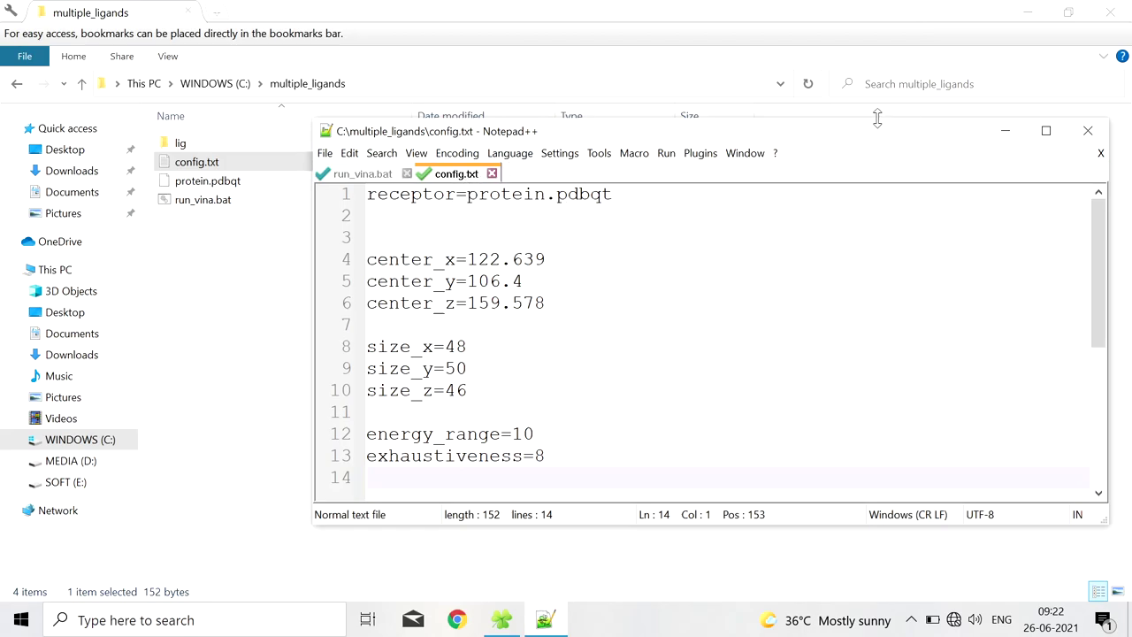
{"action": "left_click", "coordinate": [1006, 131]}
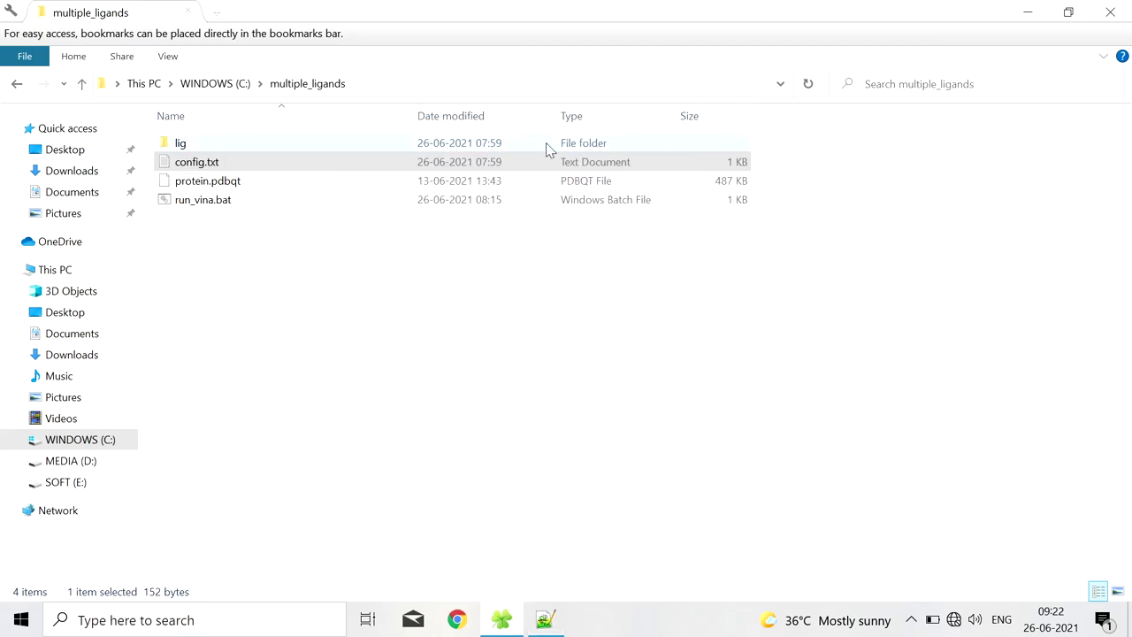
Step: Open run_vina.bat for editing in Notepad++
{"action": "right_click", "coordinate": [257, 209]}
{"action": "right_click", "coordinate": [213, 203]}
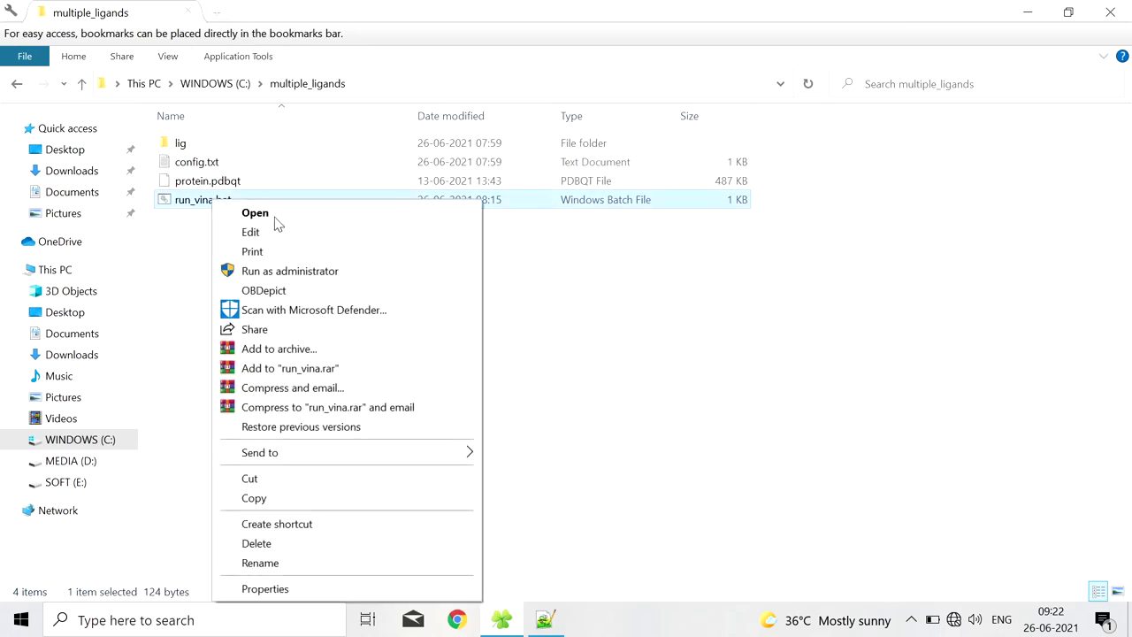
{"action": "left_click", "coordinate": [268, 231]}
{"action": "left_click", "coordinate": [466, 193]}
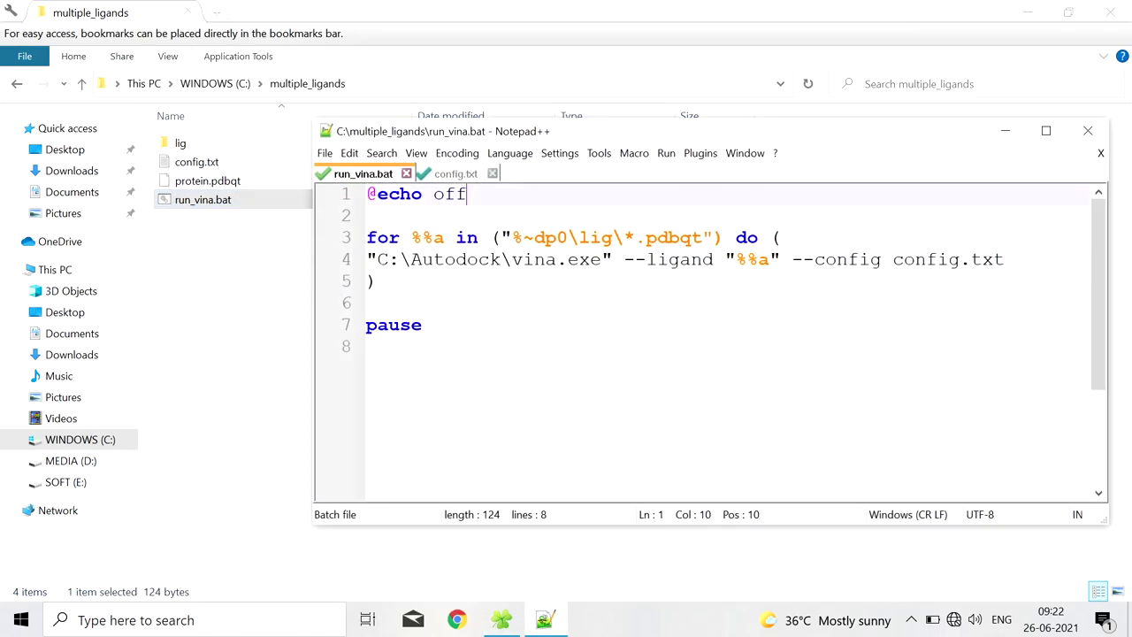
{"action": "left_click", "coordinate": [368, 215]}
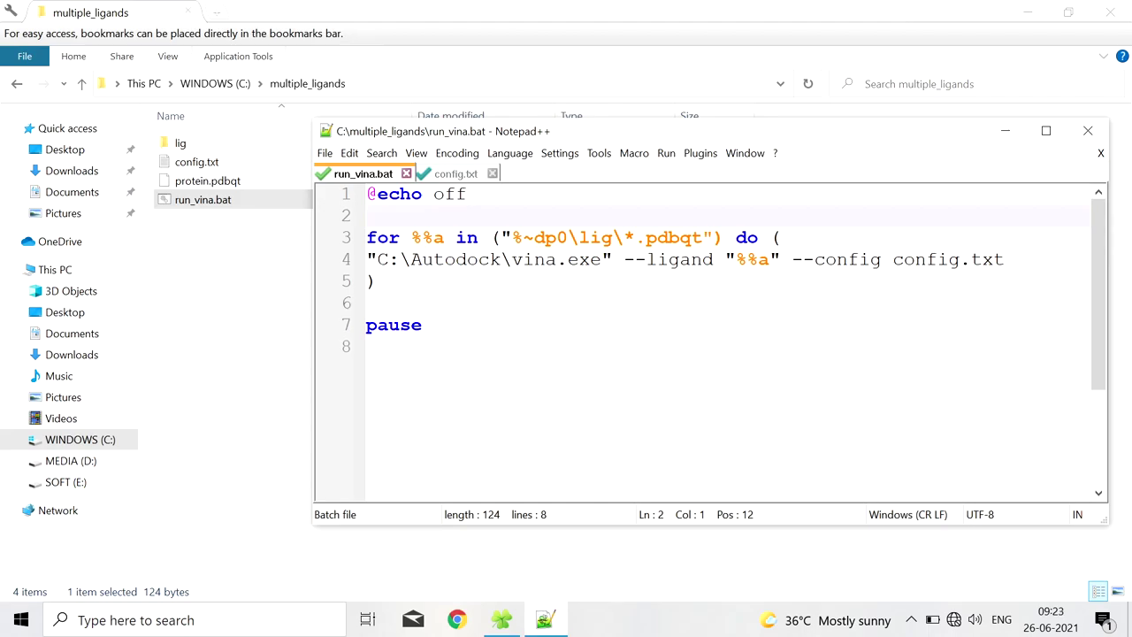
Step: Review the loop's lig folder and the C:\Autodock\vina.exe path, then return to the multiple_ligands folder
{"action": "double_click", "coordinate": [597, 239]}
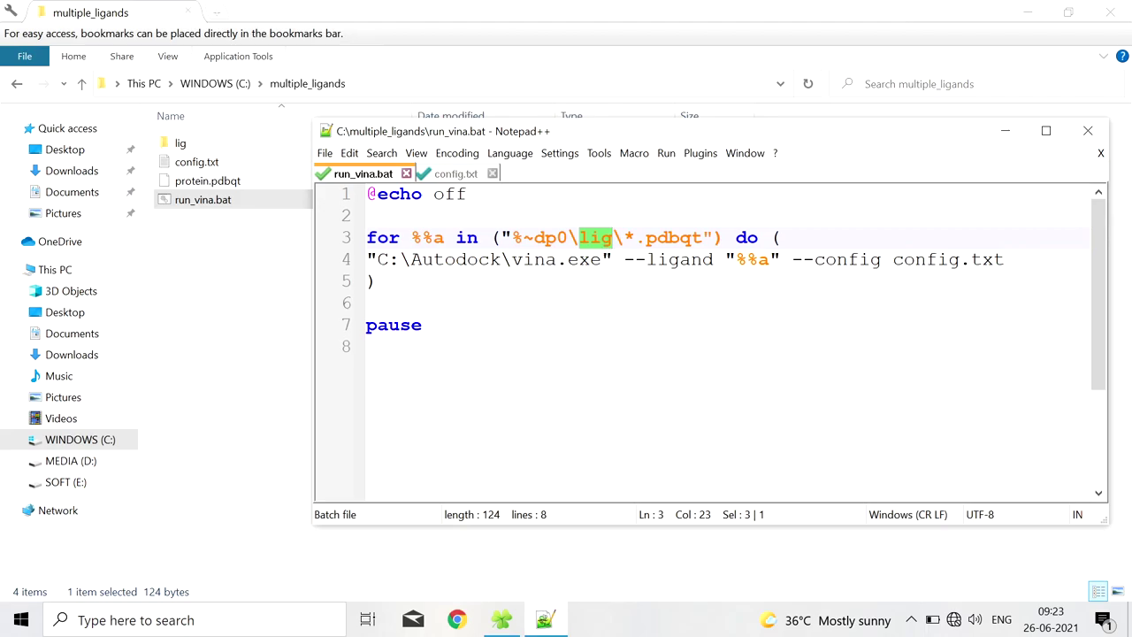
{"action": "left_click_drag", "start_coordinate": [377, 259], "coordinate": [601, 259]}
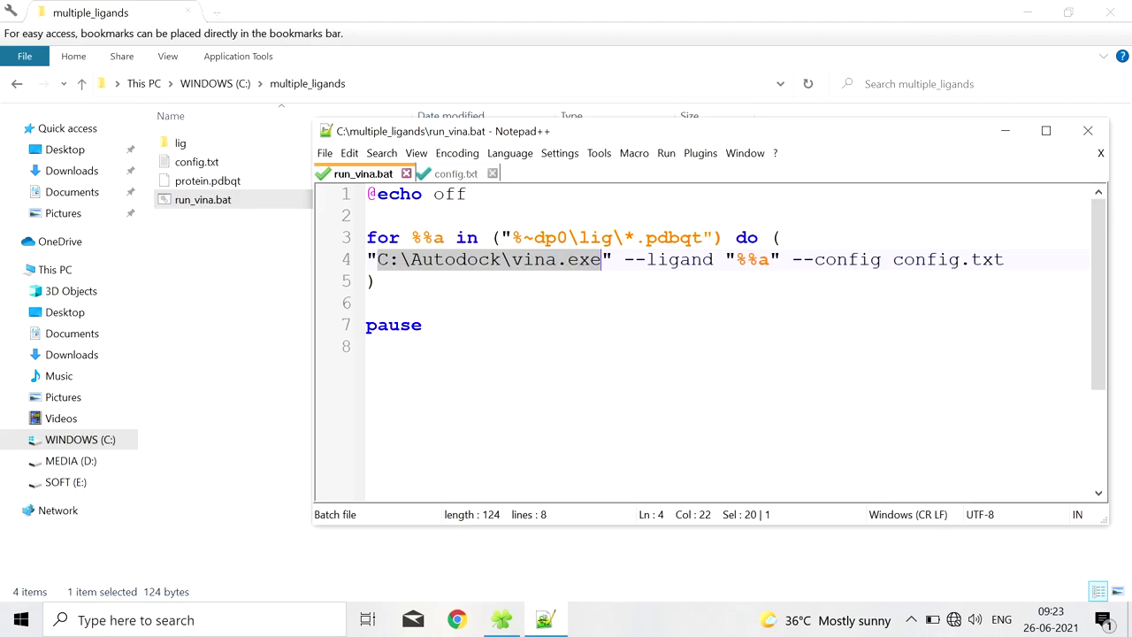
{"action": "left_click", "coordinate": [377, 303]}
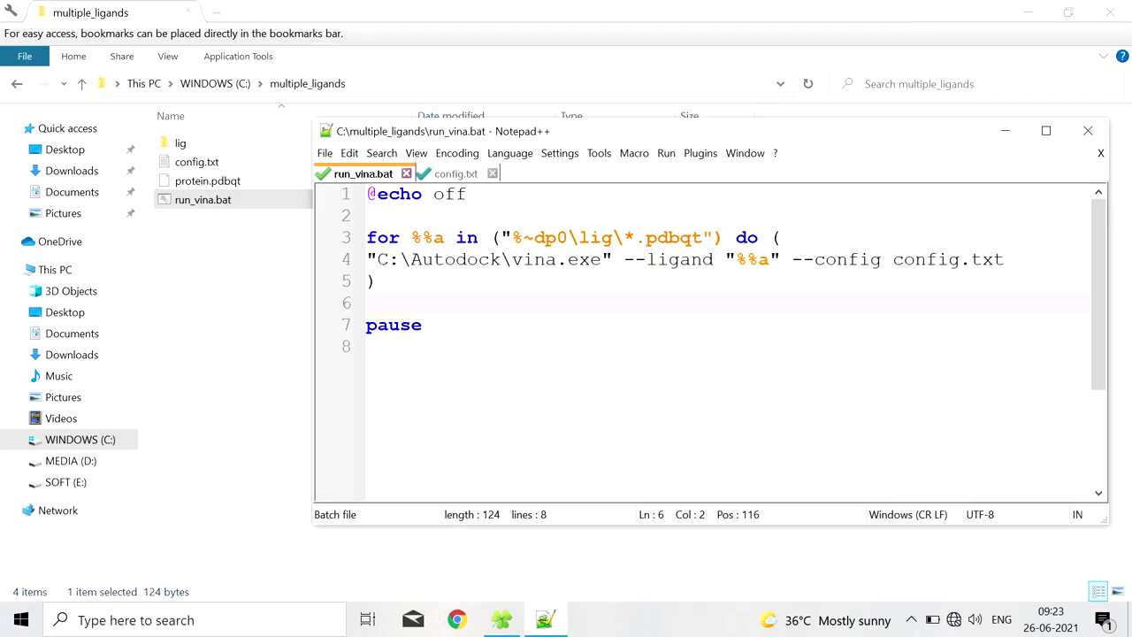
{"action": "left_click", "coordinate": [218, 189]}
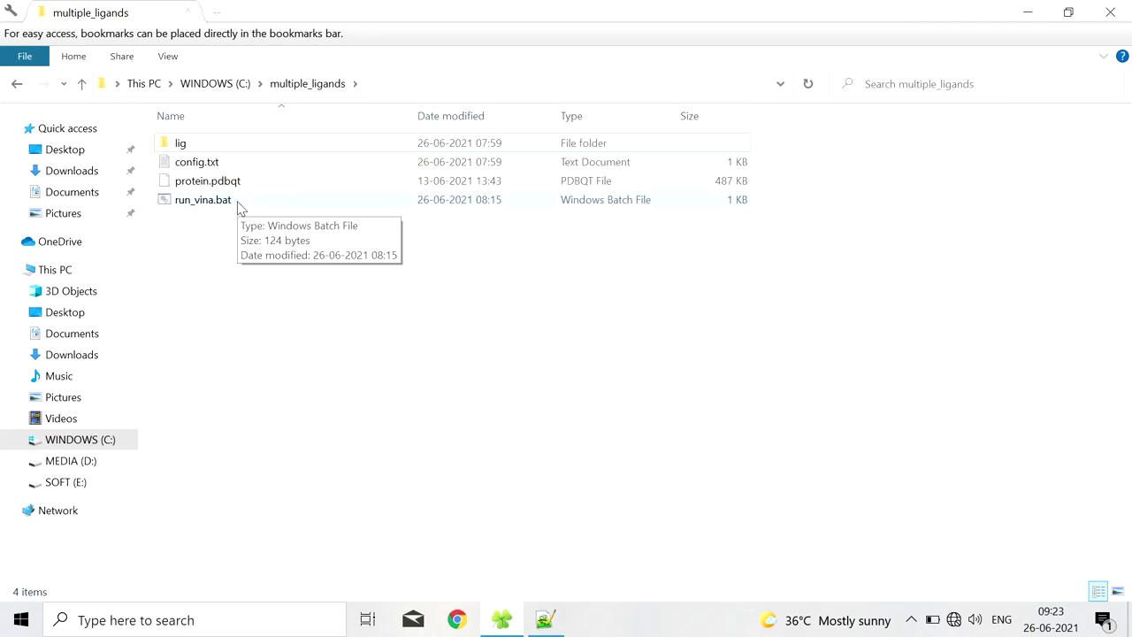
Step: Launch run_vina.bat in Command Prompt, move the console right, and highlight affinity modes 1–9
{"action": "left_click", "coordinate": [237, 206]}
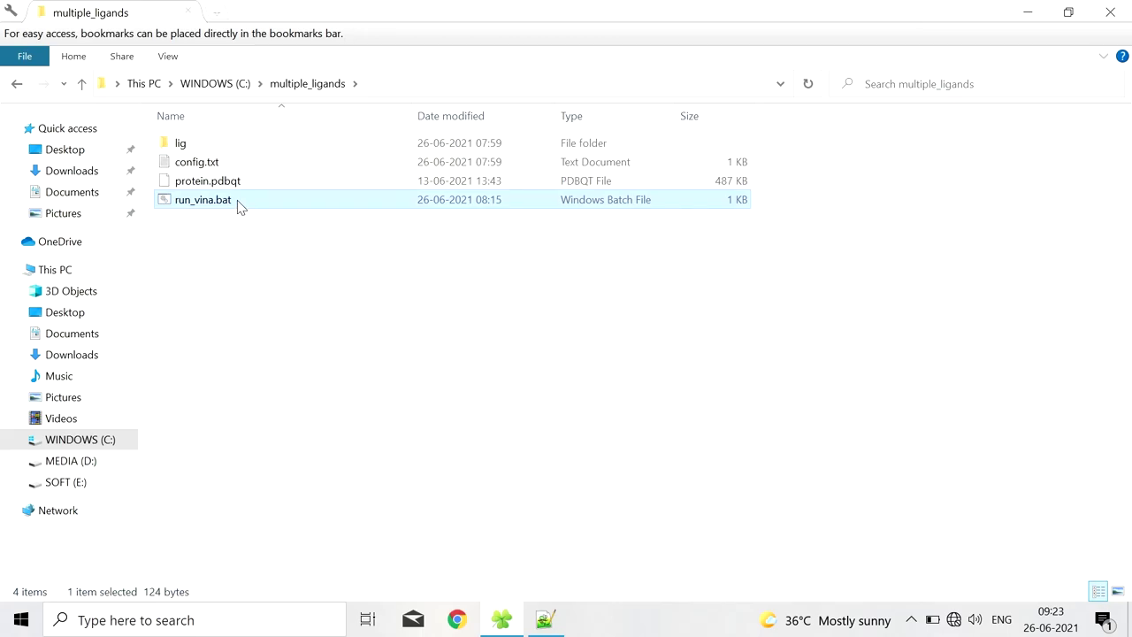
{"action": "double_click", "coordinate": [237, 206]}
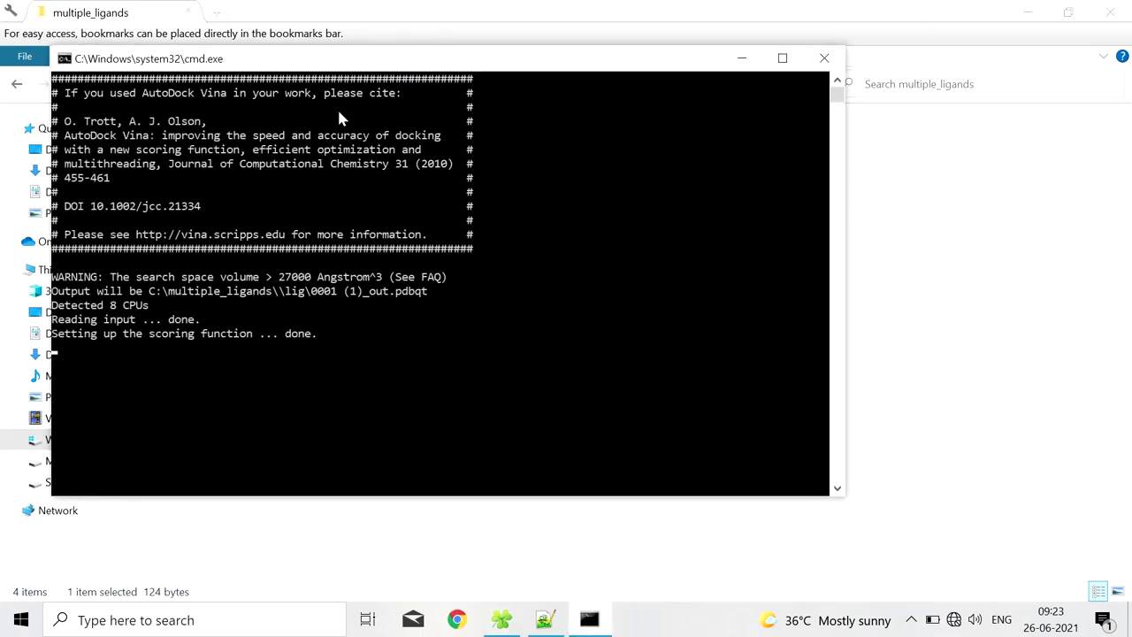
{"action": "left_click_drag", "start_coordinate": [321, 62], "coordinate": [585, 68]}
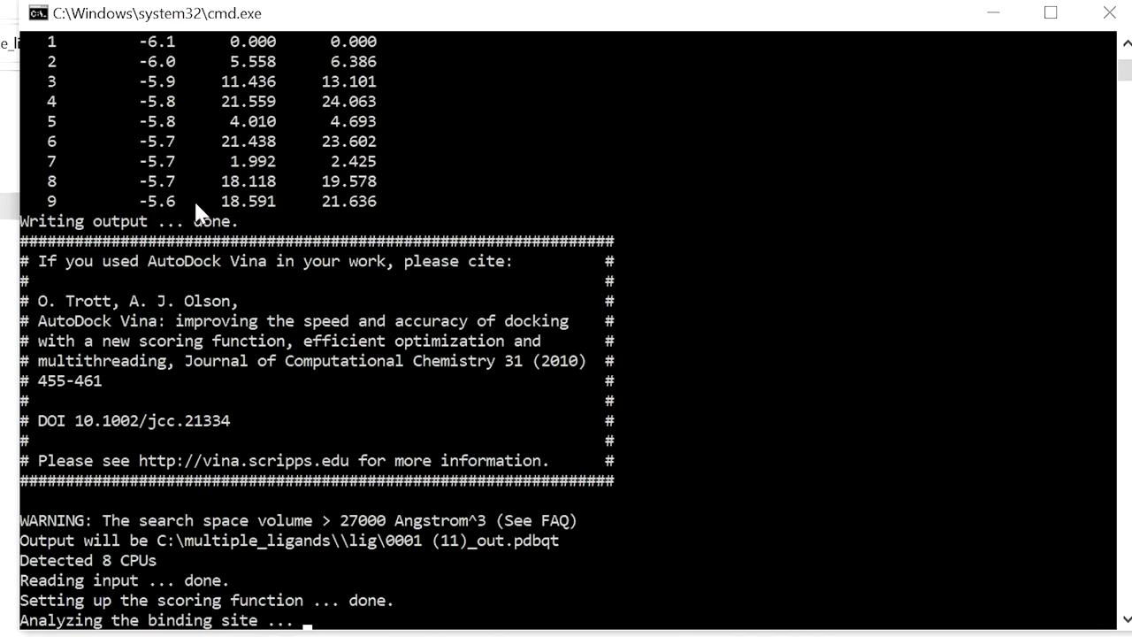
{"action": "left_click_drag", "start_coordinate": [51, 41], "coordinate": [378, 203]}
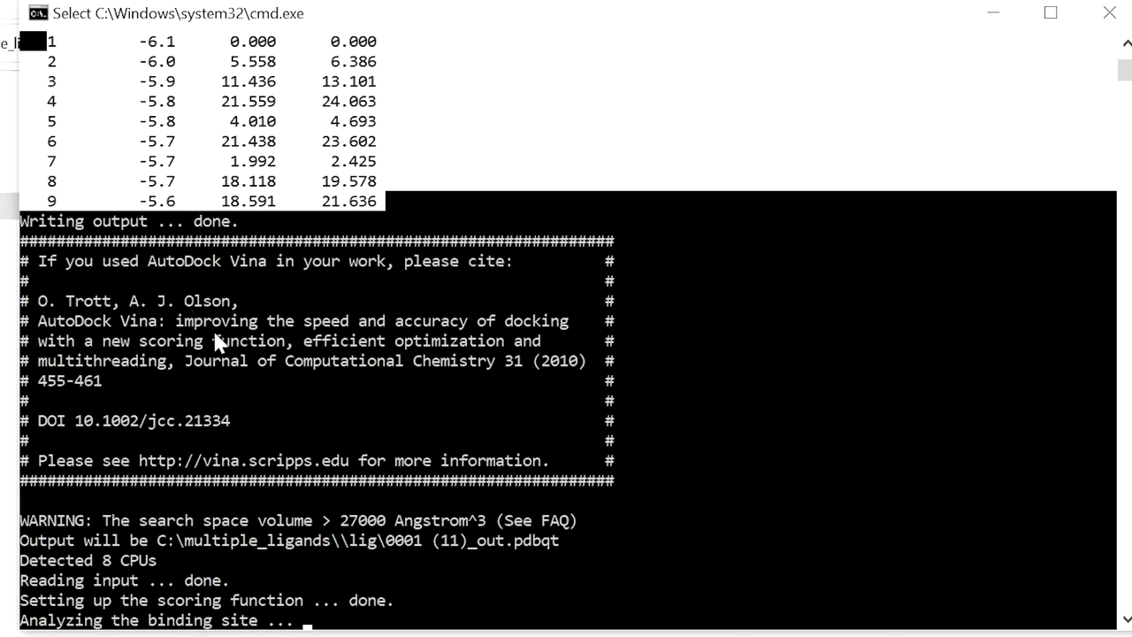
{"action": "left_click", "coordinate": [228, 381]}
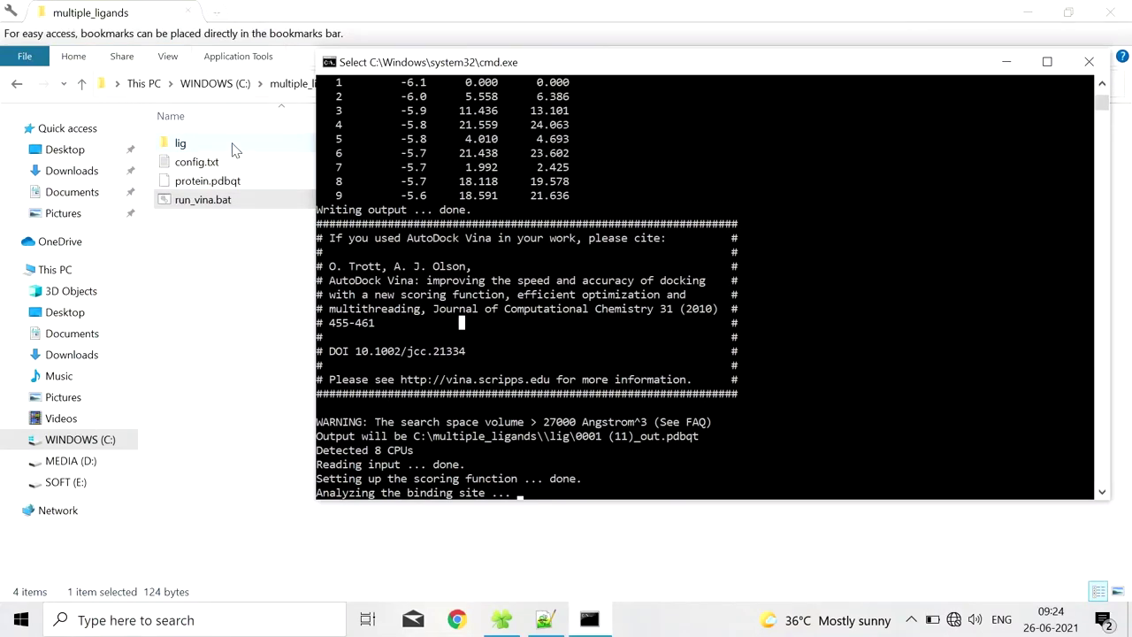
Step: Open the lig folder and check the new 0001 (1)_out.pdbqt and 0001 (10)_out.pdbqt results
{"action": "left_click", "coordinate": [234, 151]}
{"action": "double_click", "coordinate": [235, 149]}
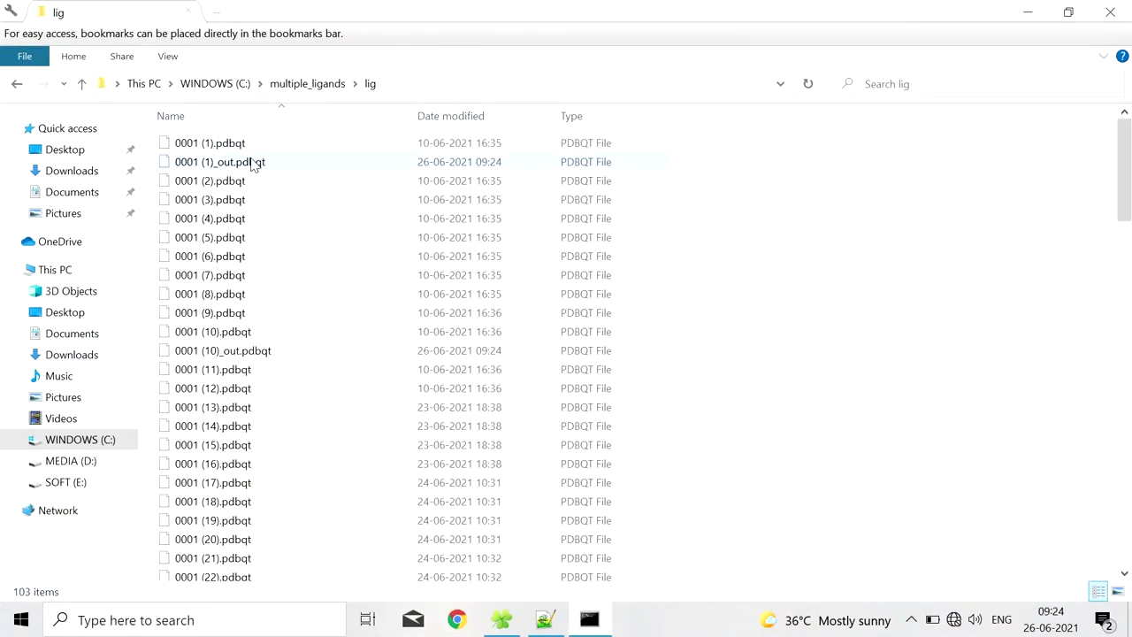
{"action": "left_click", "coordinate": [273, 163]}
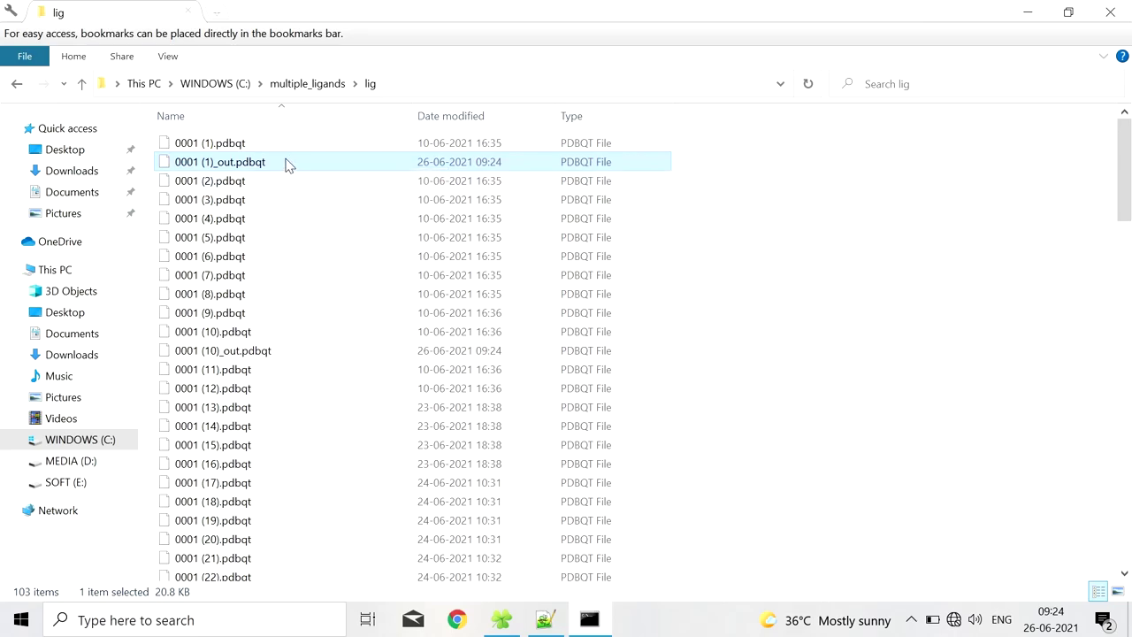
{"action": "left_click", "coordinate": [296, 354]}
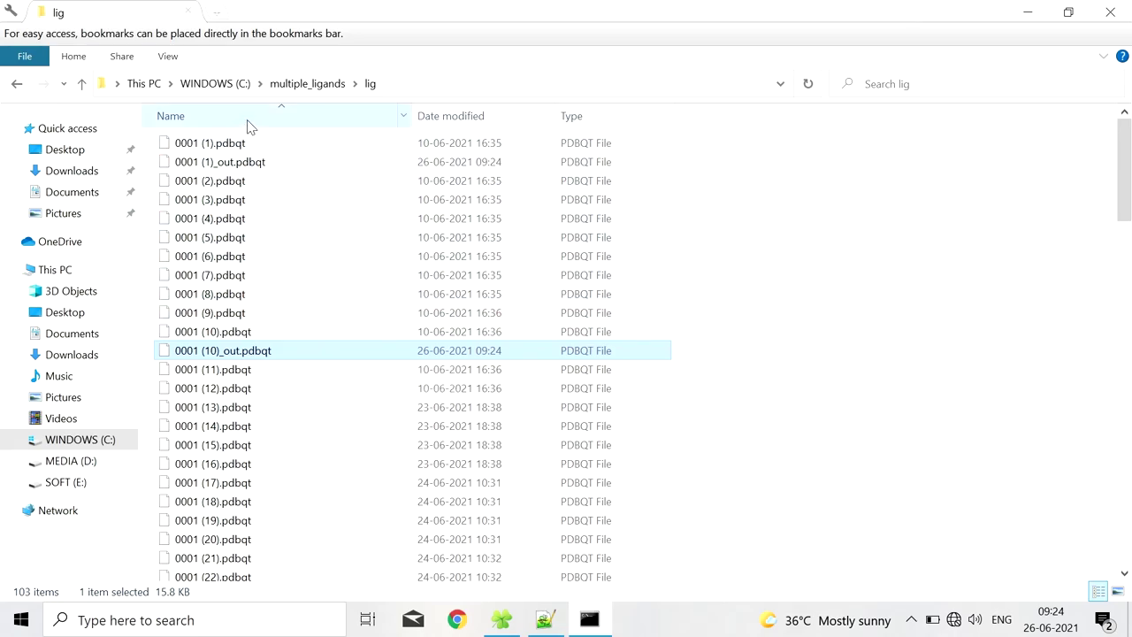
{"action": "left_click", "coordinate": [316, 161]}
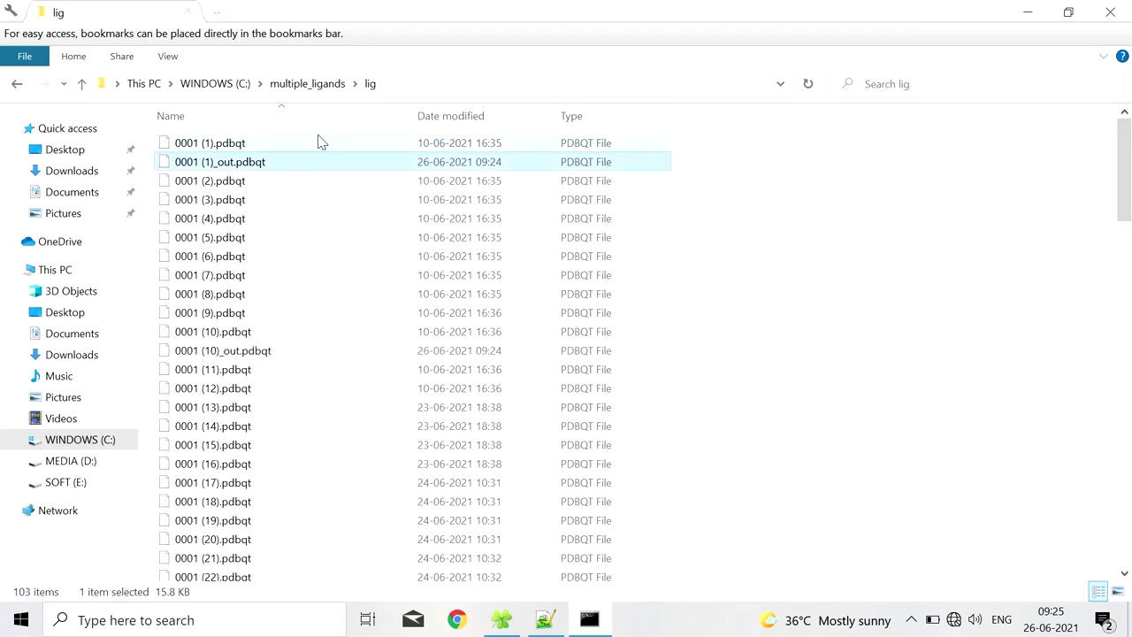
{"action": "left_click", "coordinate": [1027, 12]}
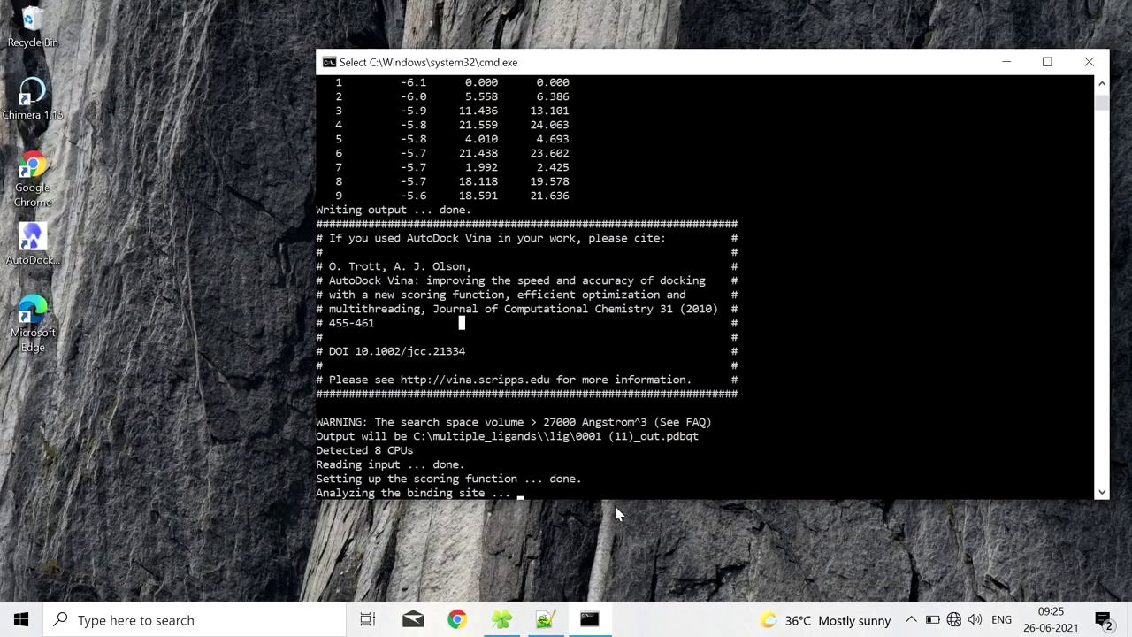
Step: Bring the docking console forward and highlight the nine-mode affinity table, best at -6.1 kcal/mol
{"action": "left_click", "coordinate": [501, 619]}
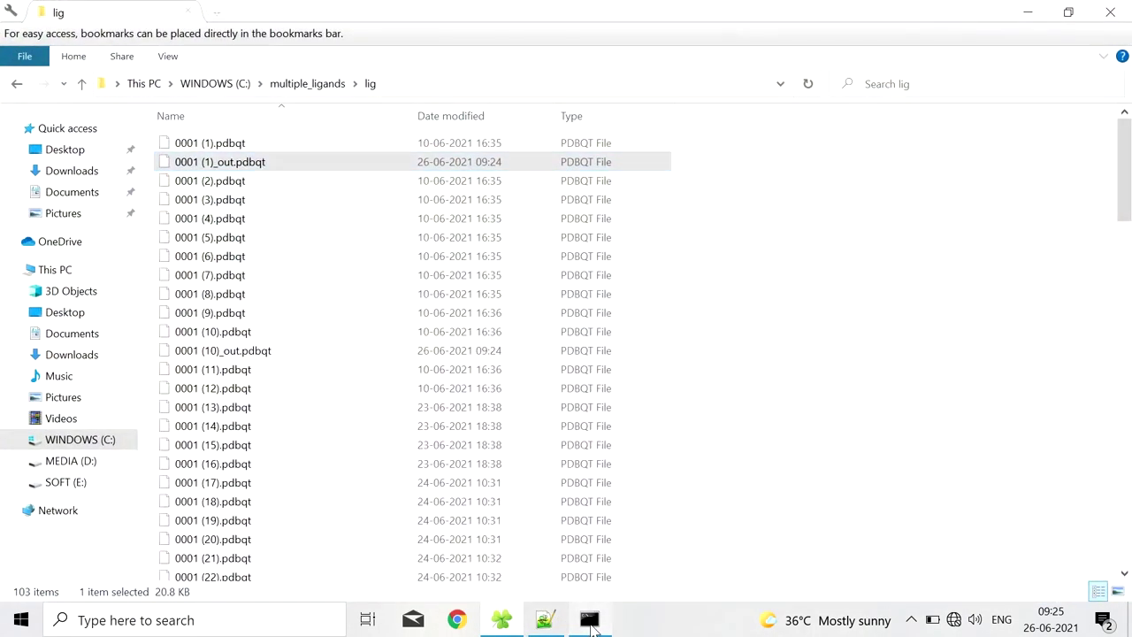
{"action": "left_click", "coordinate": [591, 623]}
{"action": "scroll", "coordinate": [561, 353], "scroll_direction": "down", "scroll_amount": 2}
{"action": "scroll", "coordinate": [562, 353], "scroll_direction": "up", "scroll_amount": 4}
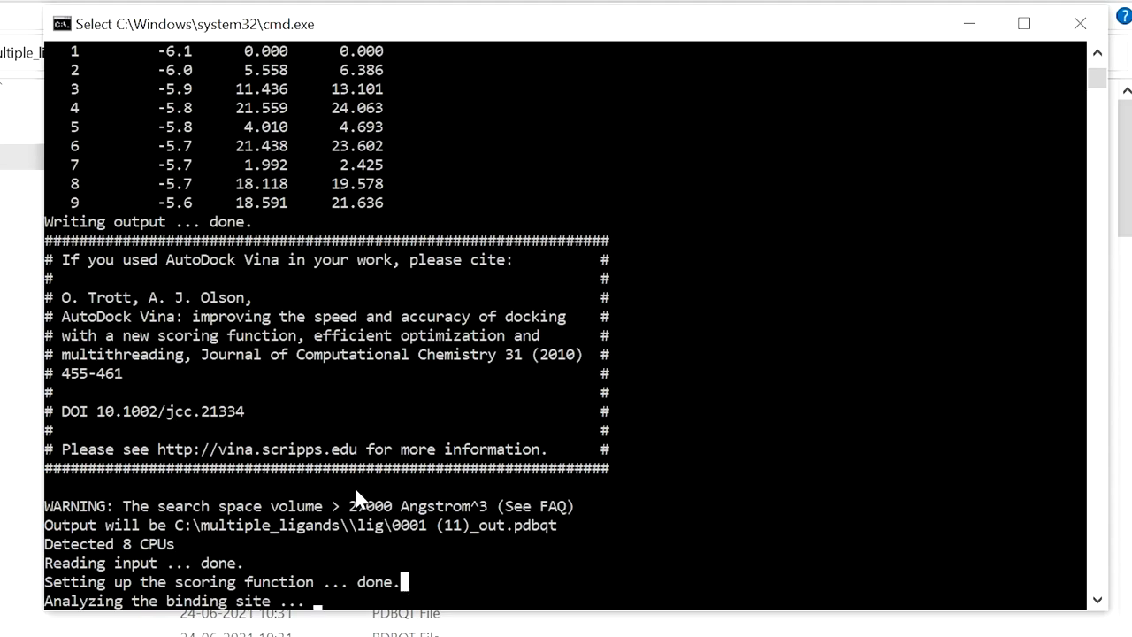
{"action": "scroll", "coordinate": [265, 354], "scroll_direction": "up", "scroll_amount": 3}
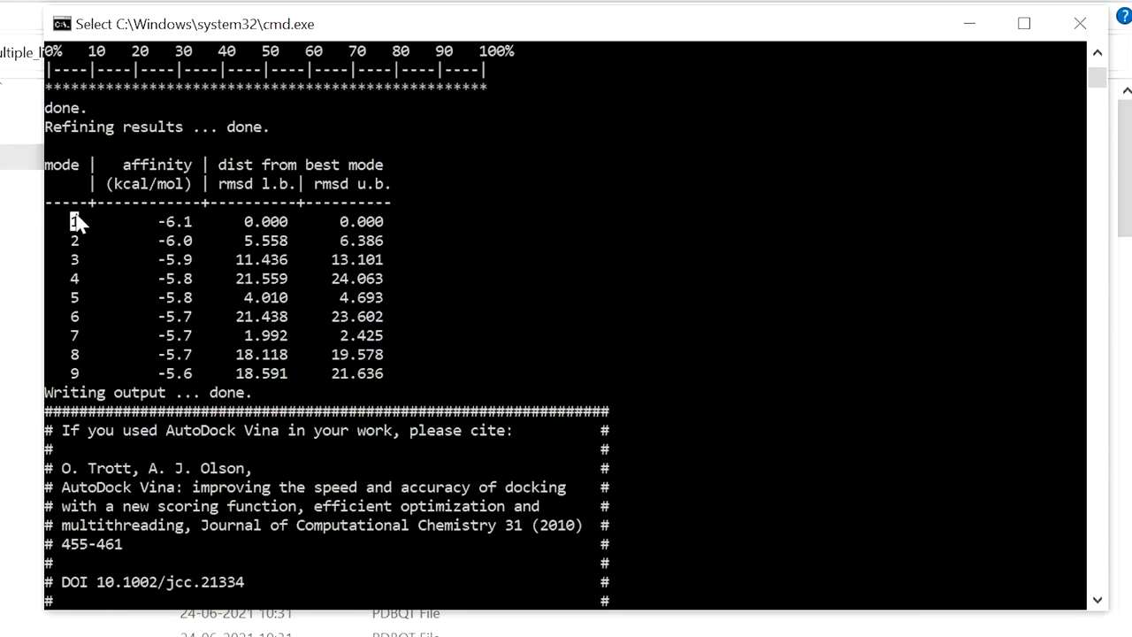
{"action": "left_click_drag", "start_coordinate": [75, 221], "coordinate": [392, 380]}
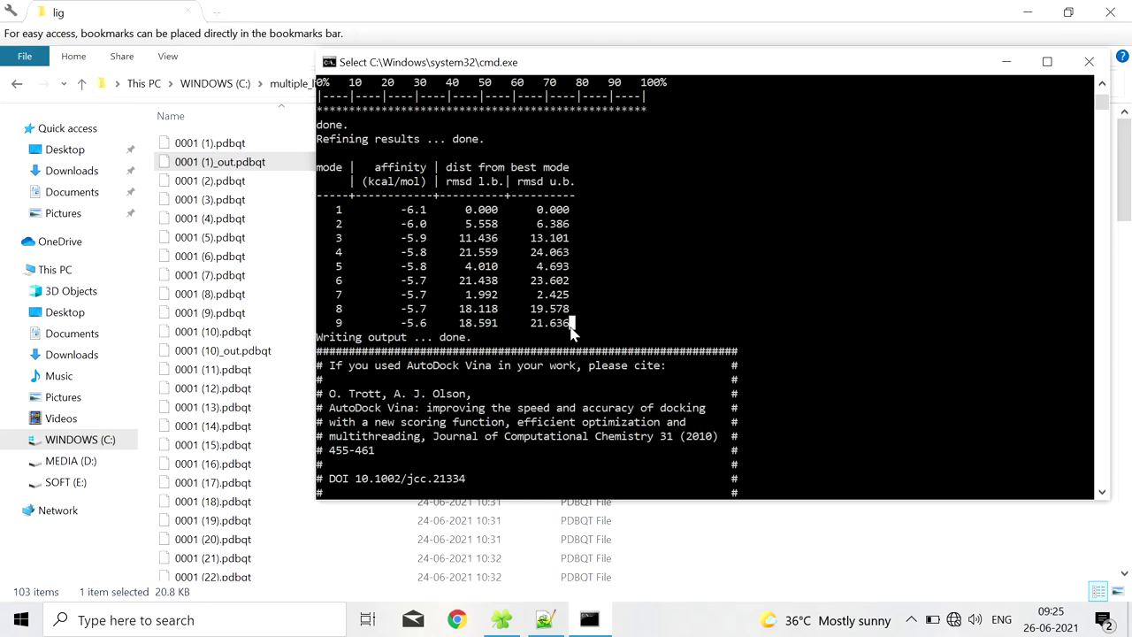
{"action": "left_click", "coordinate": [358, 210]}
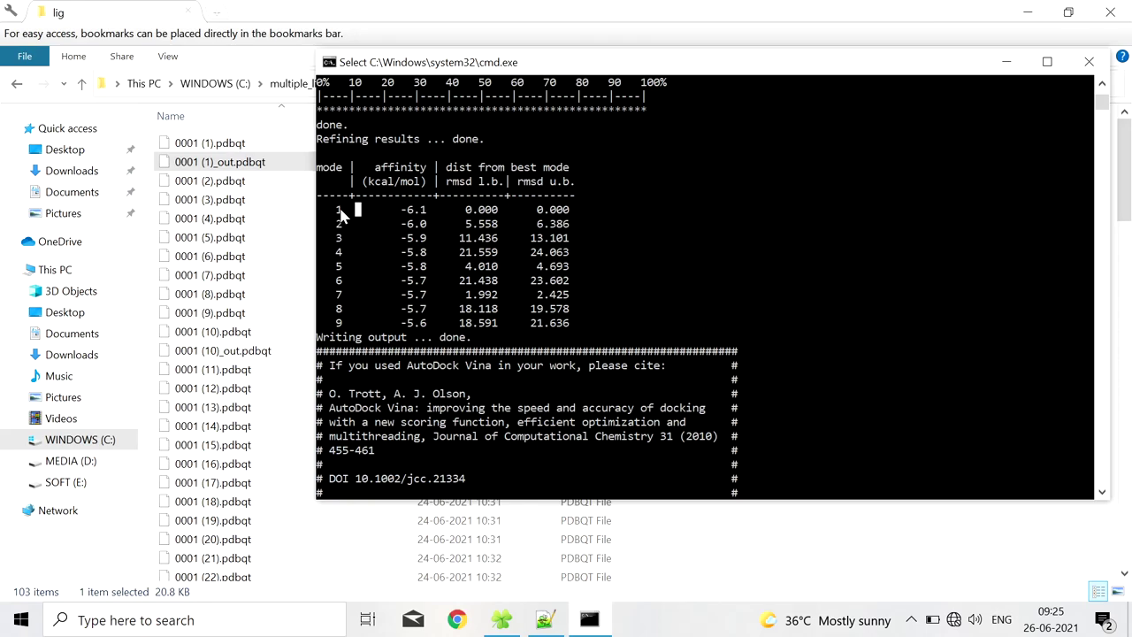